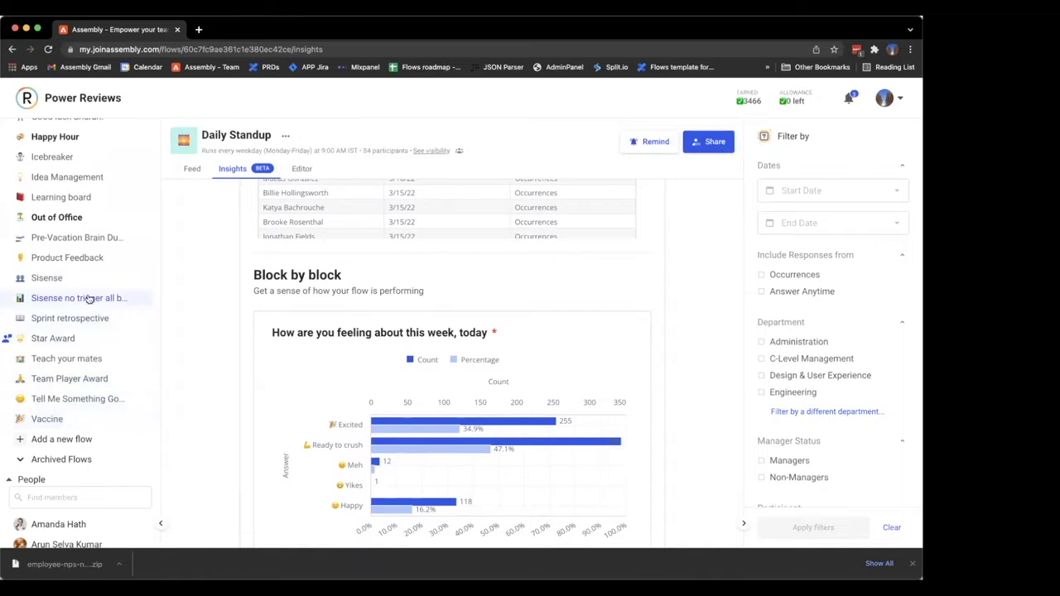
Step: Open the Sprint retrospective flow, take a brief look at its insights and return to its feed
{"action": "left_click", "coordinate": [84, 317]}
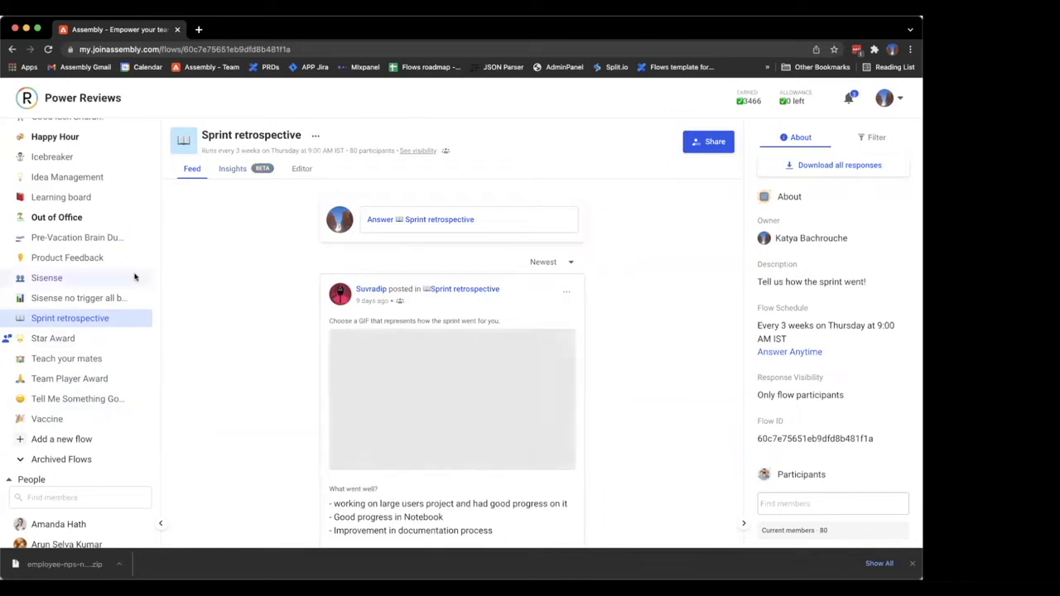
{"action": "left_click", "coordinate": [240, 168]}
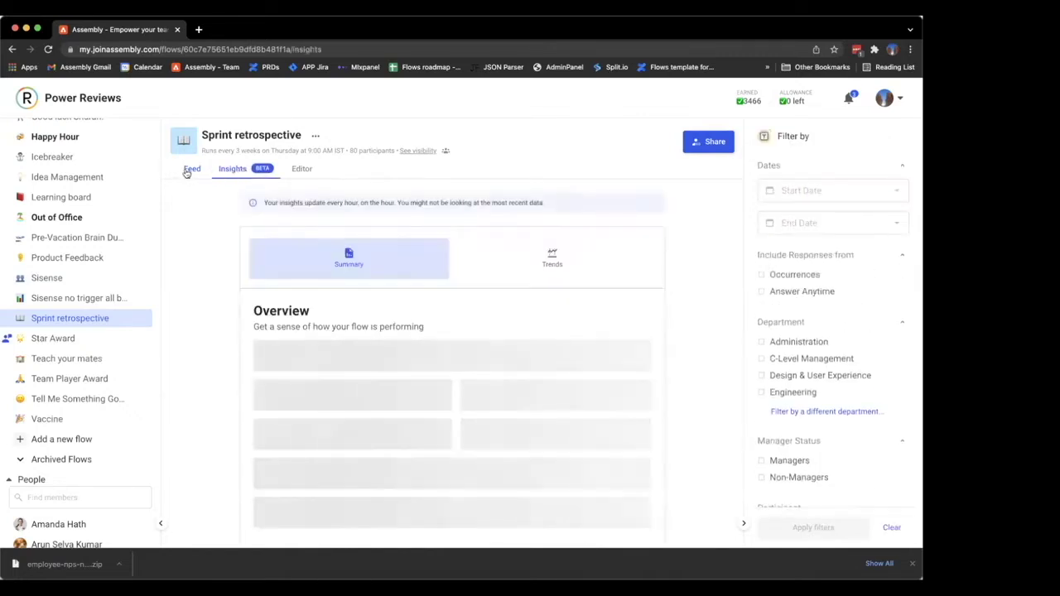
{"action": "left_click", "coordinate": [189, 169]}
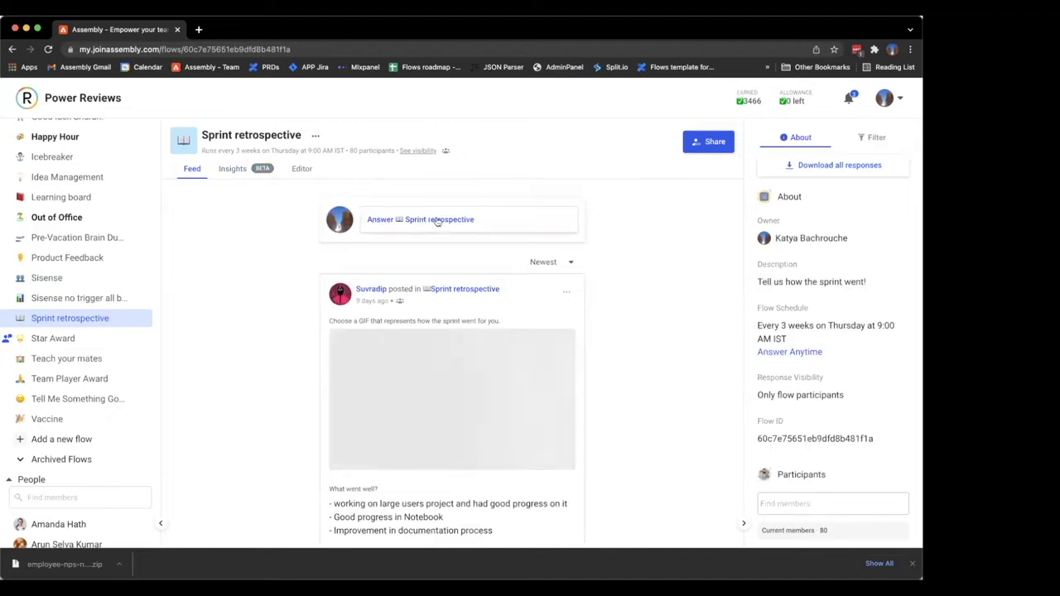
Step: Start an answer to Sprint retrospective and move through its questions, leaving them blank, up to the teammate celebration section
{"action": "left_click", "coordinate": [440, 221]}
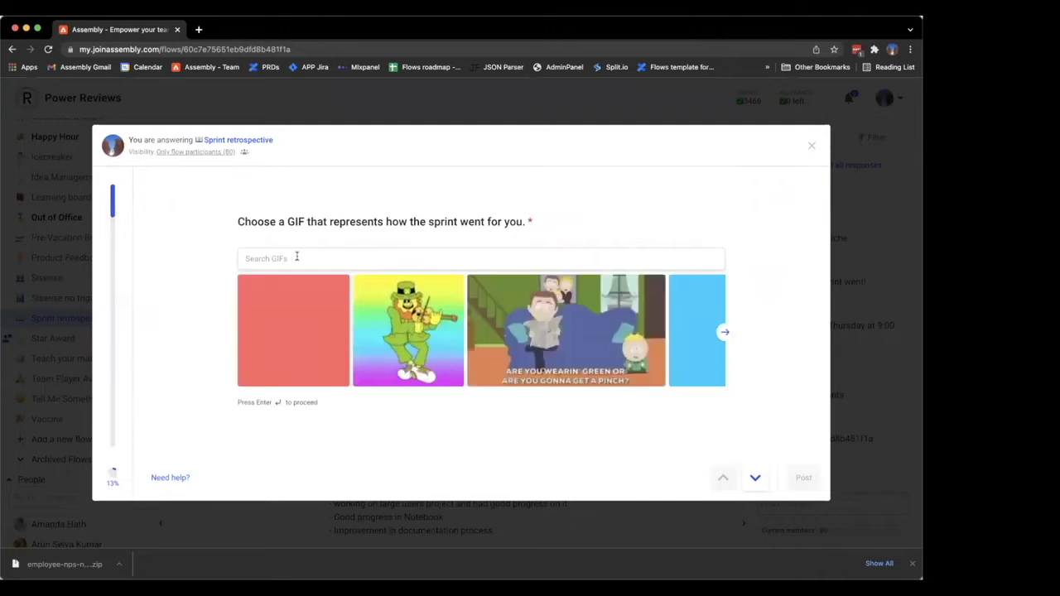
{"action": "key", "text": "Return"}
{"action": "key", "text": "Return"}
{"action": "key", "text": "Return"}
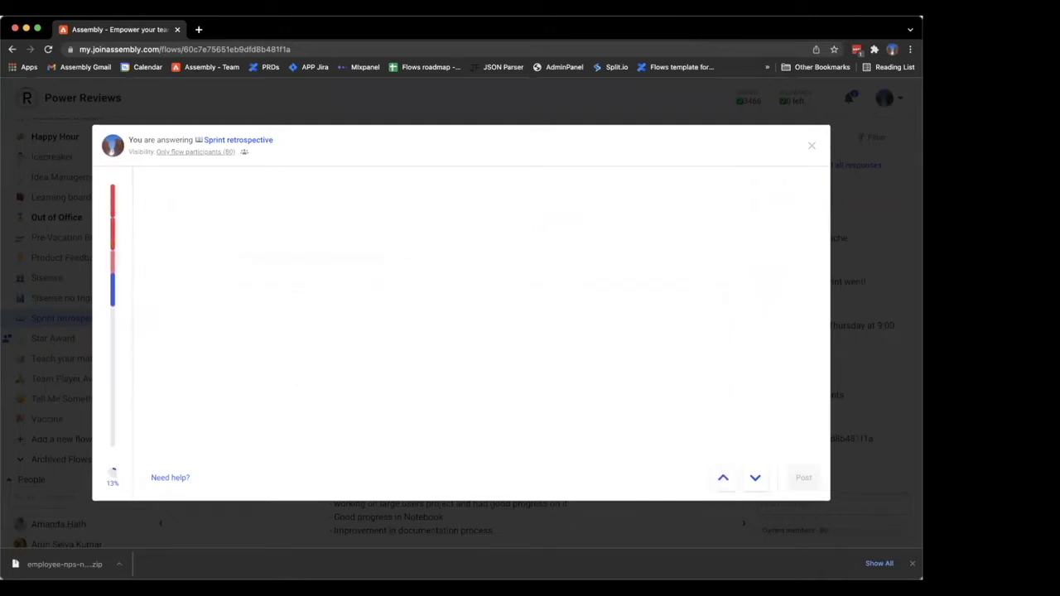
{"action": "key", "text": "Return"}
{"action": "key", "text": "Return"}
{"action": "key", "text": "Return"}
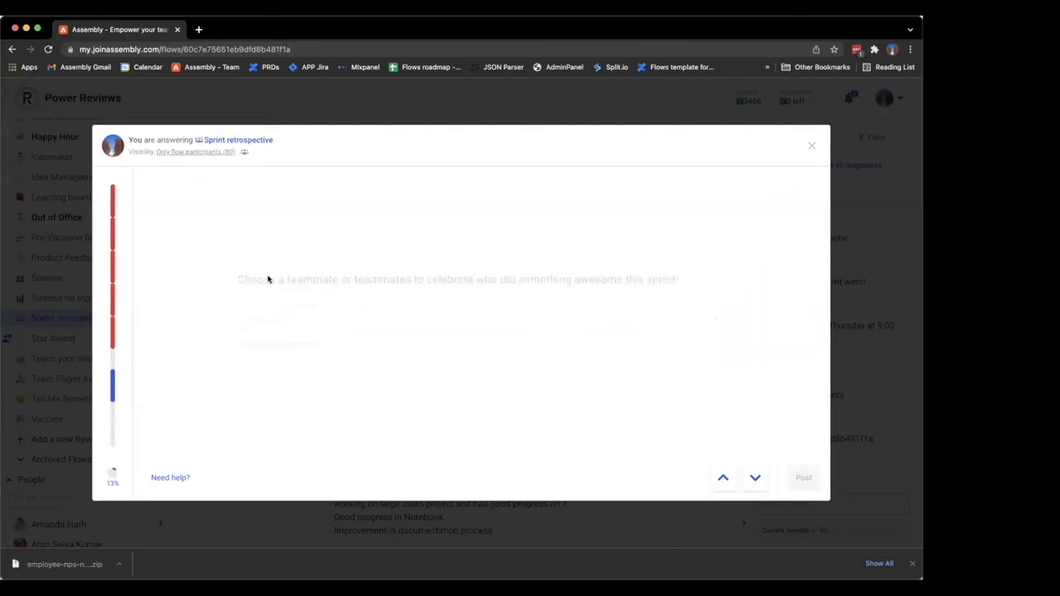
Step: Review the questions on celebrated teammates, their amazing things and trophies, then leave the answer and discard the draft
{"action": "left_click", "coordinate": [113, 365]}
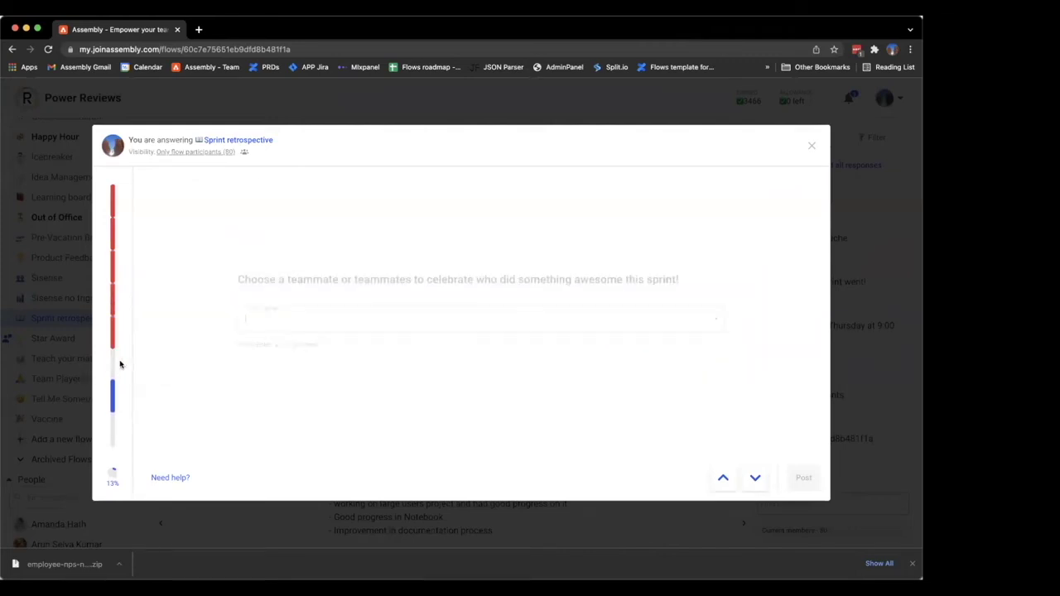
{"action": "left_click", "coordinate": [270, 321]}
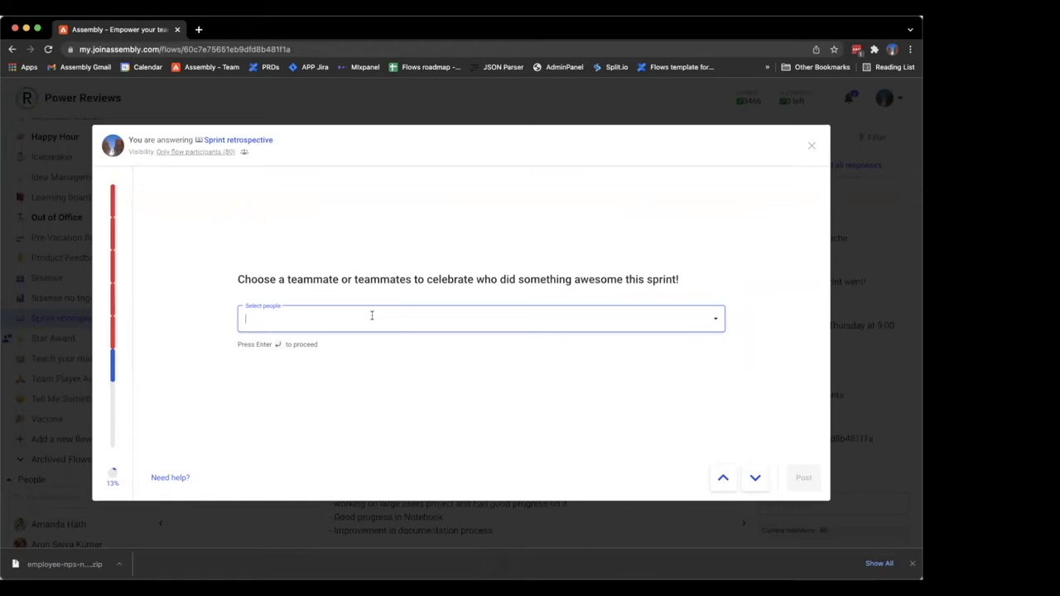
{"action": "key", "text": "Return"}
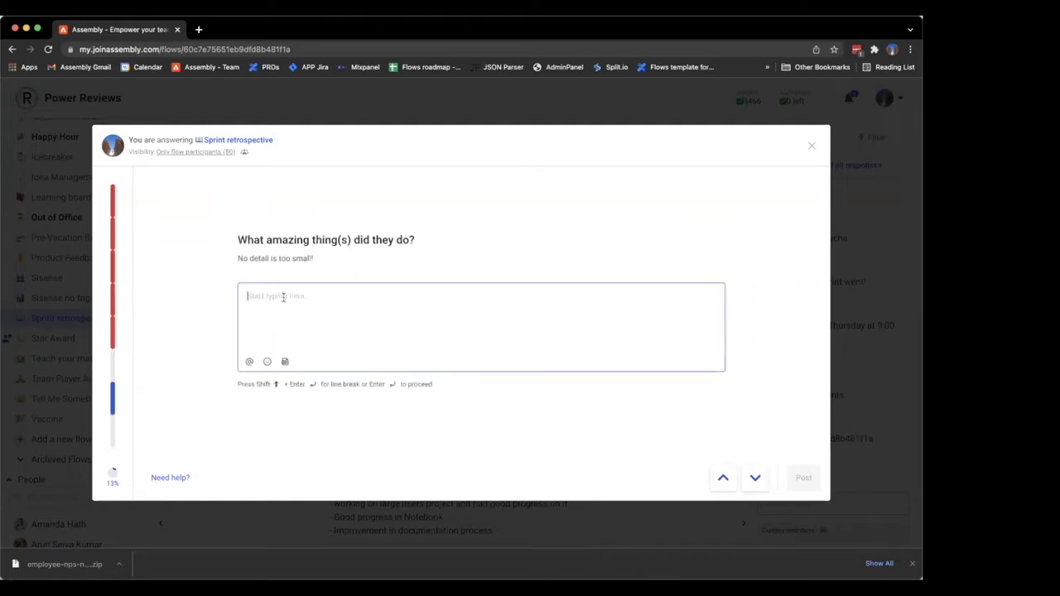
{"action": "key", "text": "Return"}
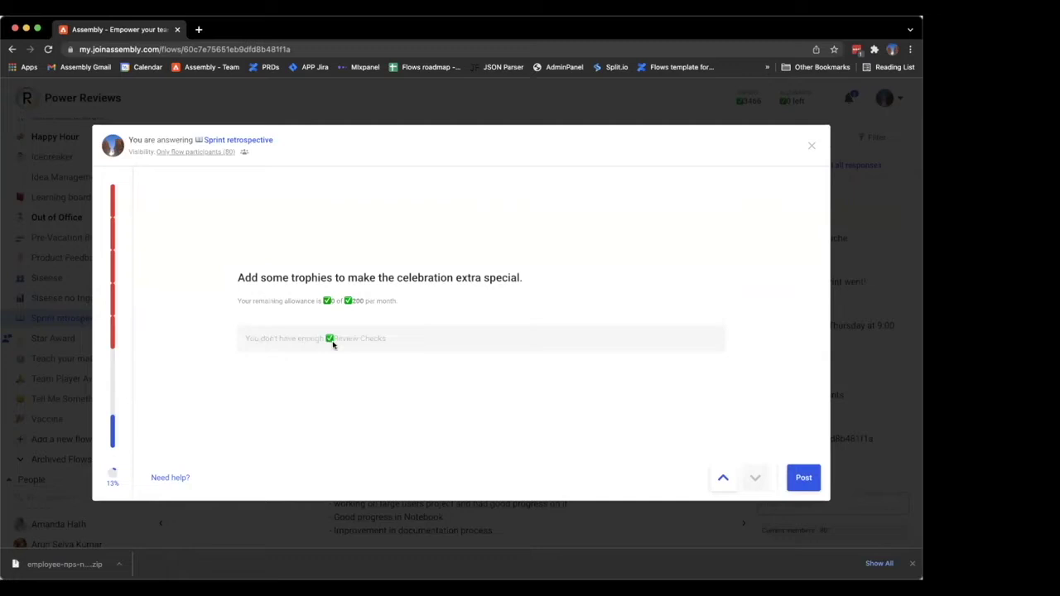
{"action": "left_click", "coordinate": [812, 147]}
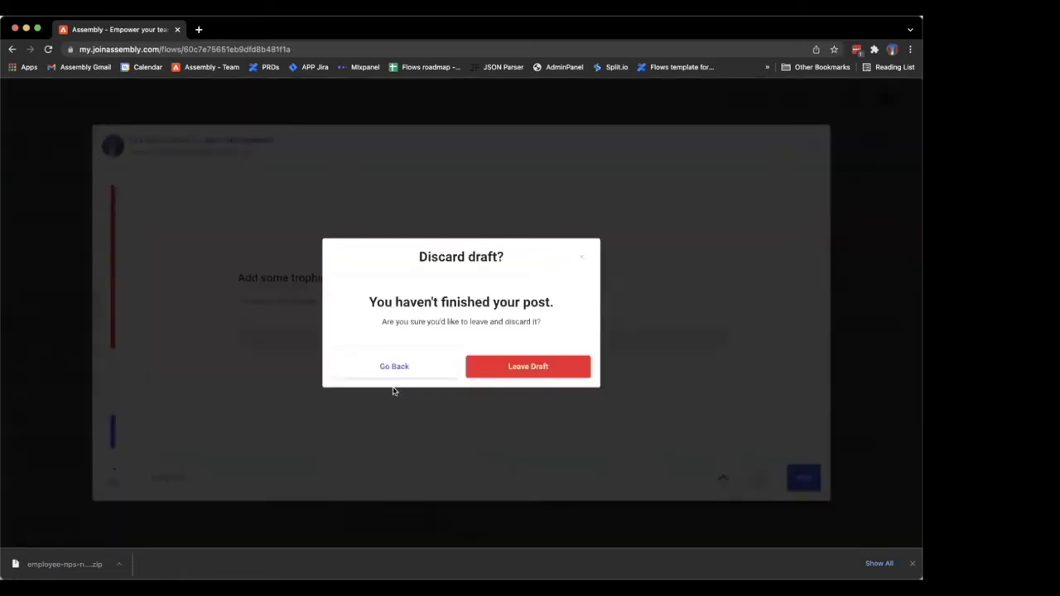
{"action": "left_click", "coordinate": [525, 367]}
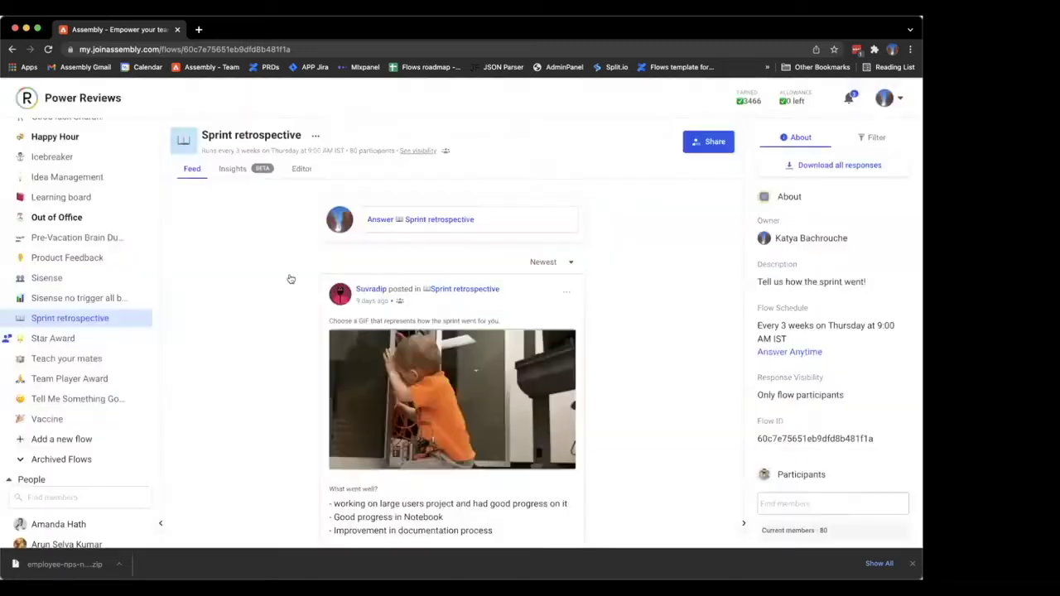
Step: Examine the Sprint retrospective insights summary, covering respondents, participation rate and the GIF question's responses
{"action": "left_click", "coordinate": [234, 170]}
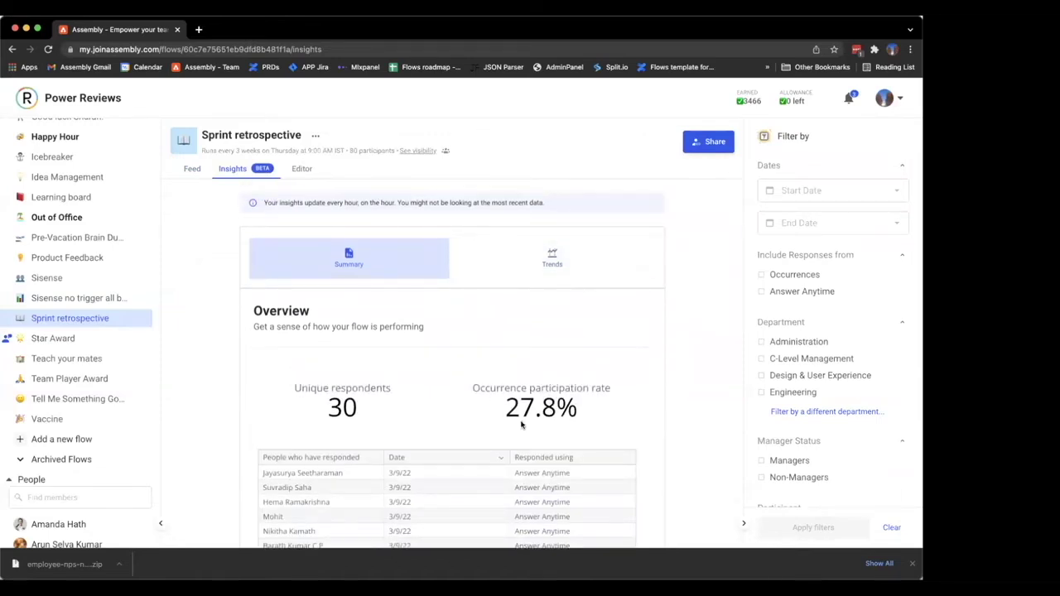
{"action": "scroll", "coordinate": [521, 424], "scroll_direction": "down", "scroll_amount": 1}
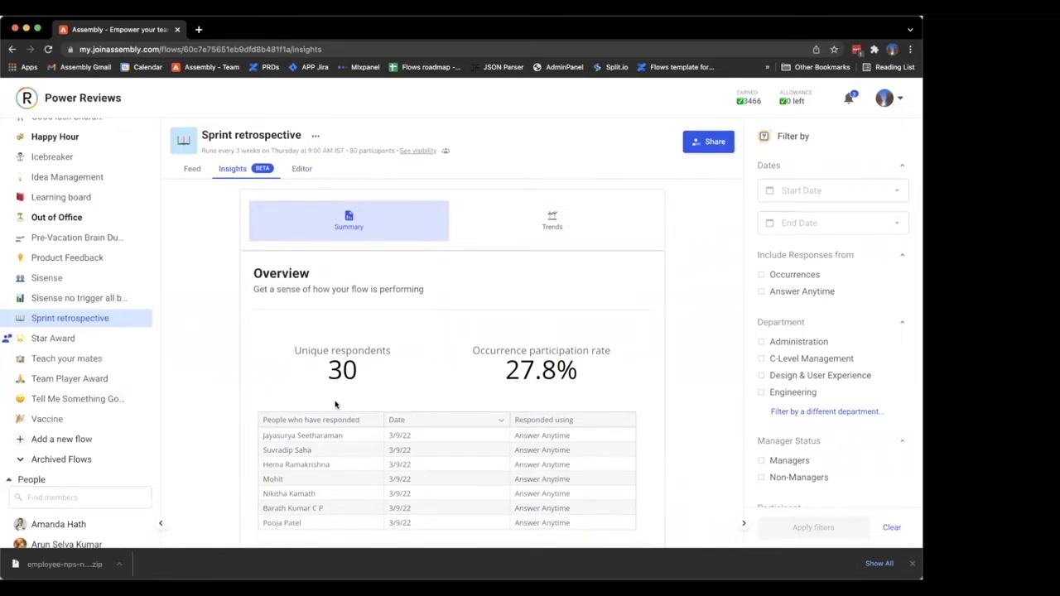
{"action": "scroll", "coordinate": [381, 273], "scroll_direction": "up", "scroll_amount": 1}
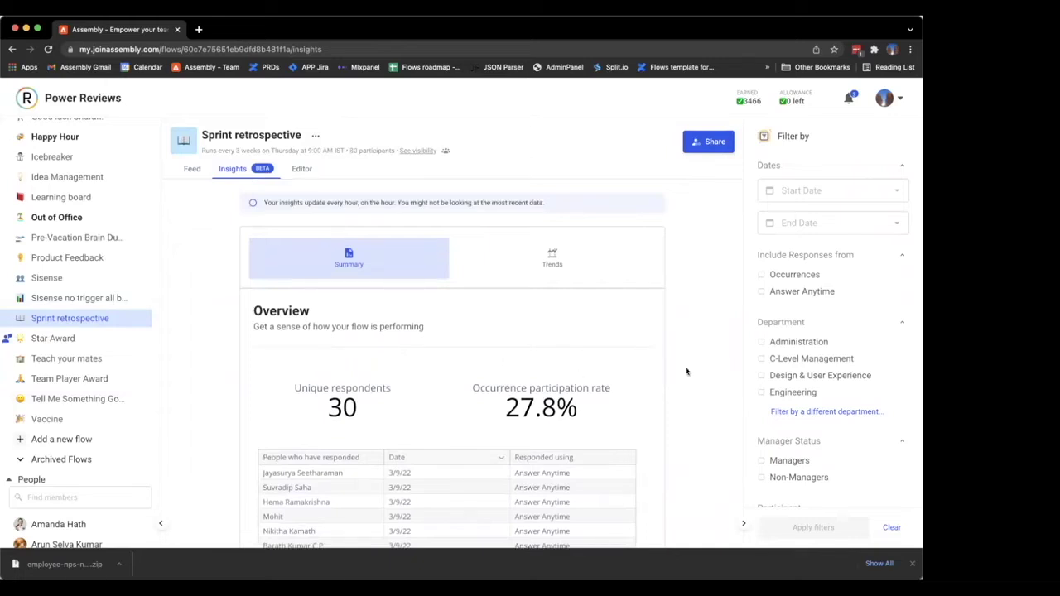
{"action": "scroll", "coordinate": [694, 362], "scroll_direction": "down", "scroll_amount": 8}
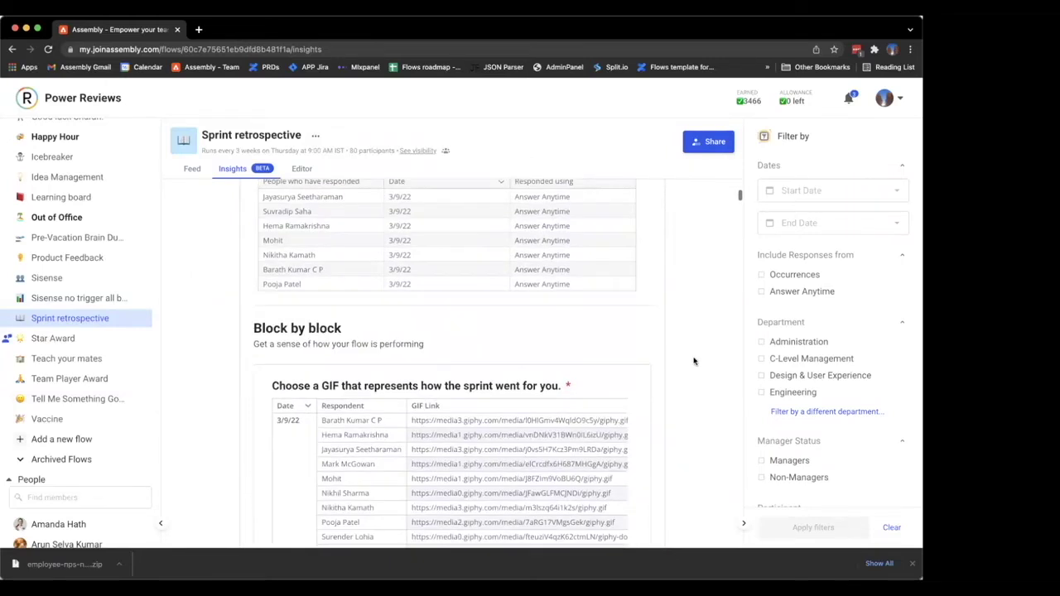
{"action": "scroll", "coordinate": [694, 362], "scroll_direction": "down", "scroll_amount": 1}
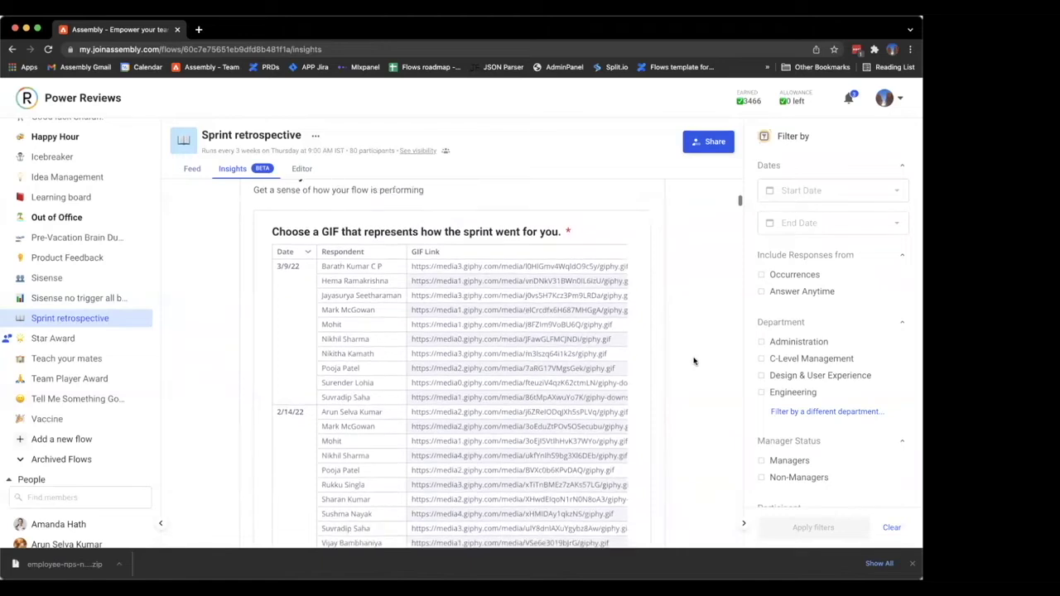
{"action": "scroll", "coordinate": [694, 361], "scroll_direction": "down", "scroll_amount": 1}
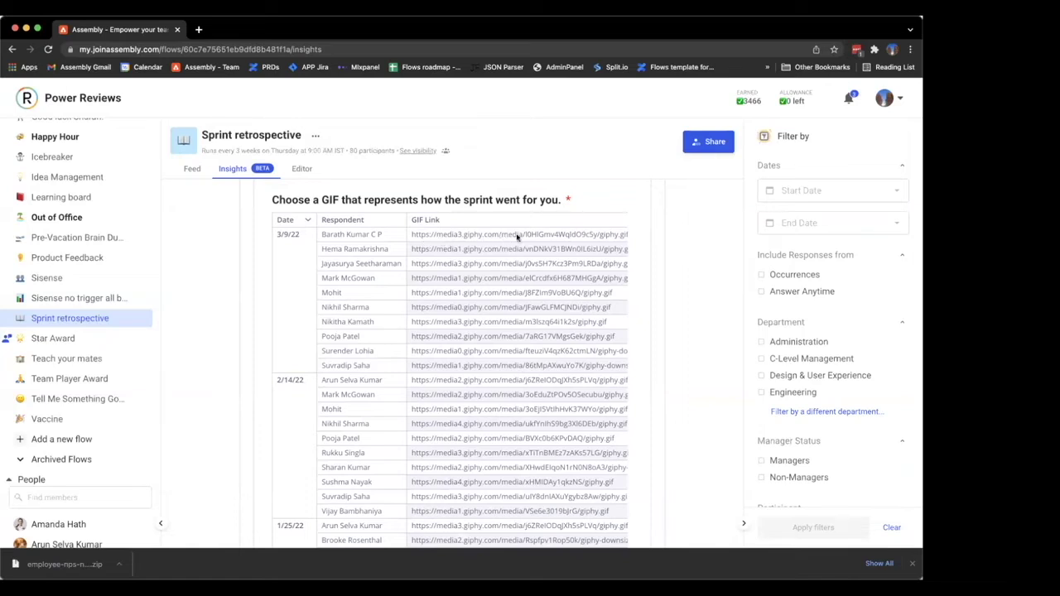
Step: Review the remaining block-by-block responses down to the chart of teammates chosen for celebration
{"action": "scroll", "coordinate": [672, 279], "scroll_direction": "down", "scroll_amount": 5}
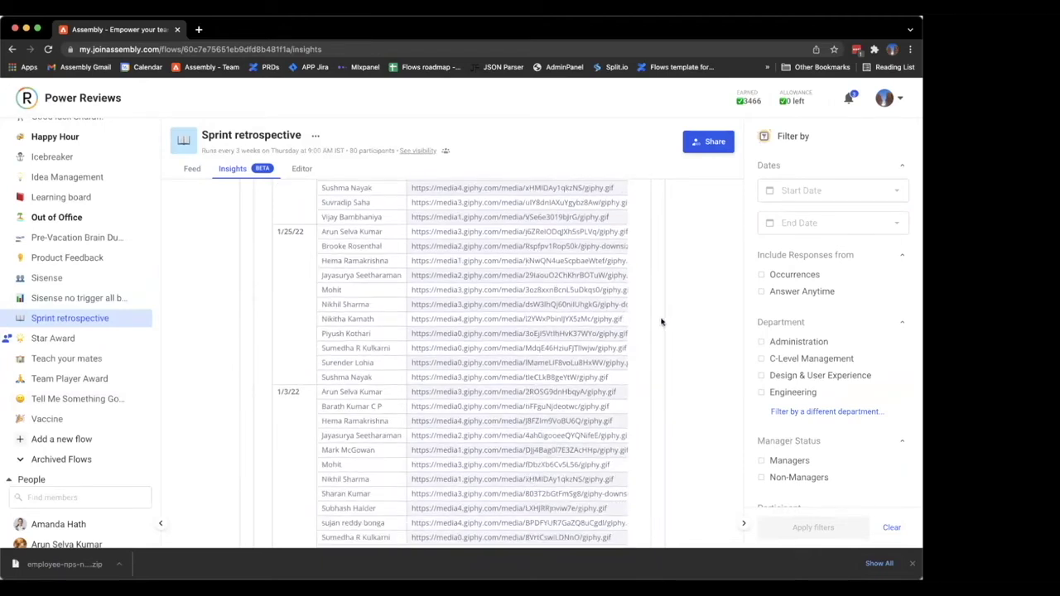
{"action": "scroll", "coordinate": [695, 352], "scroll_direction": "down", "scroll_amount": 10}
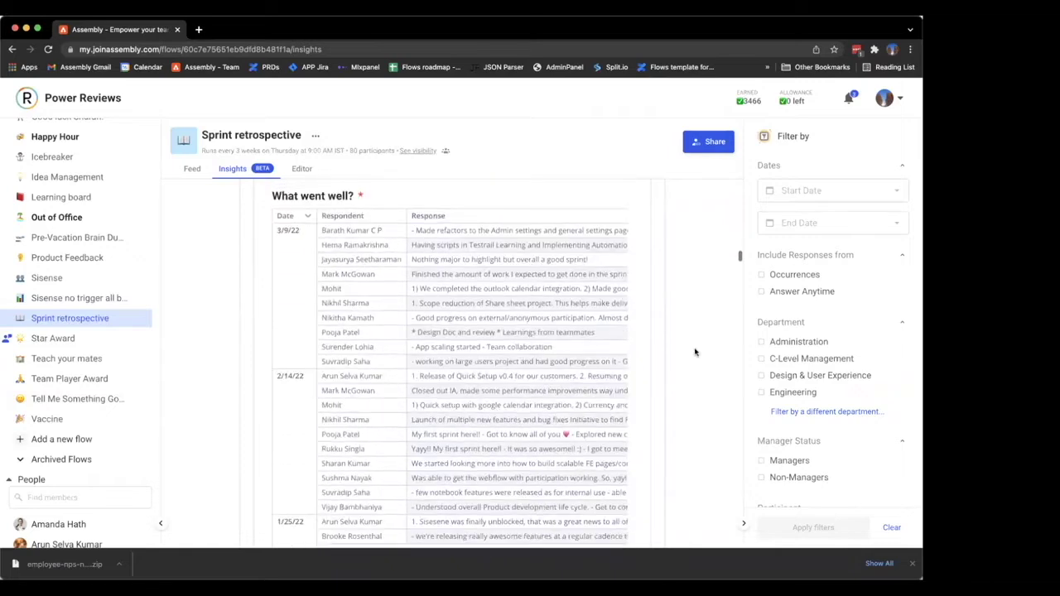
{"action": "scroll", "coordinate": [695, 352], "scroll_direction": "down", "scroll_amount": 15}
{"action": "scroll", "coordinate": [694, 352], "scroll_direction": "down", "scroll_amount": 20}
{"action": "scroll", "coordinate": [695, 352], "scroll_direction": "down", "scroll_amount": 15}
{"action": "scroll", "coordinate": [695, 352], "scroll_direction": "up", "scroll_amount": 3}
{"action": "scroll", "coordinate": [695, 352], "scroll_direction": "up", "scroll_amount": 1}
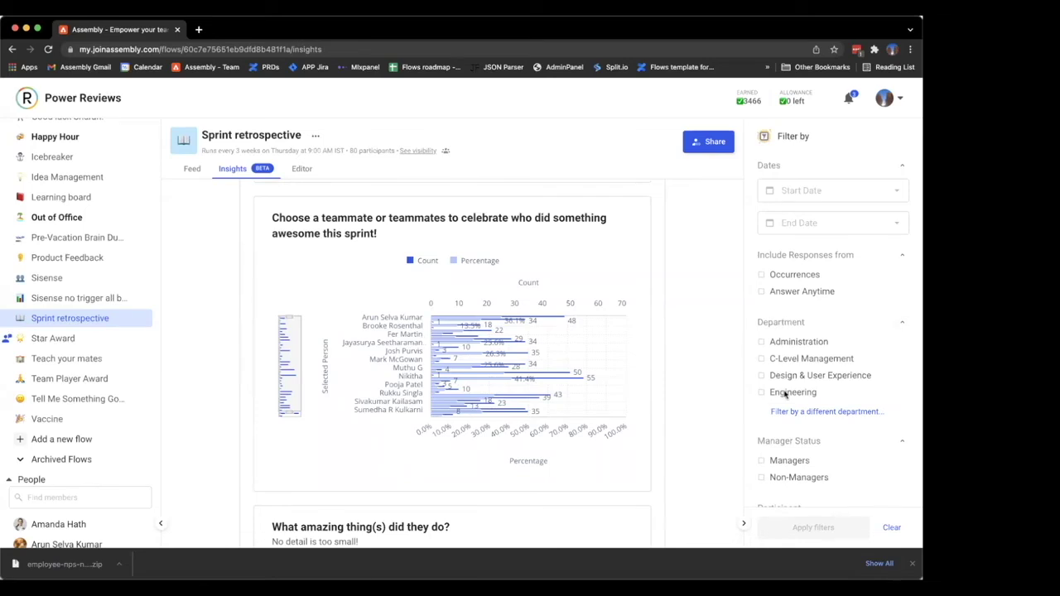
Step: Filter the Sprint retrospective insights by the Engineering department
{"action": "scroll", "coordinate": [785, 395], "scroll_direction": "down", "scroll_amount": 3}
{"action": "left_click", "coordinate": [762, 299]}
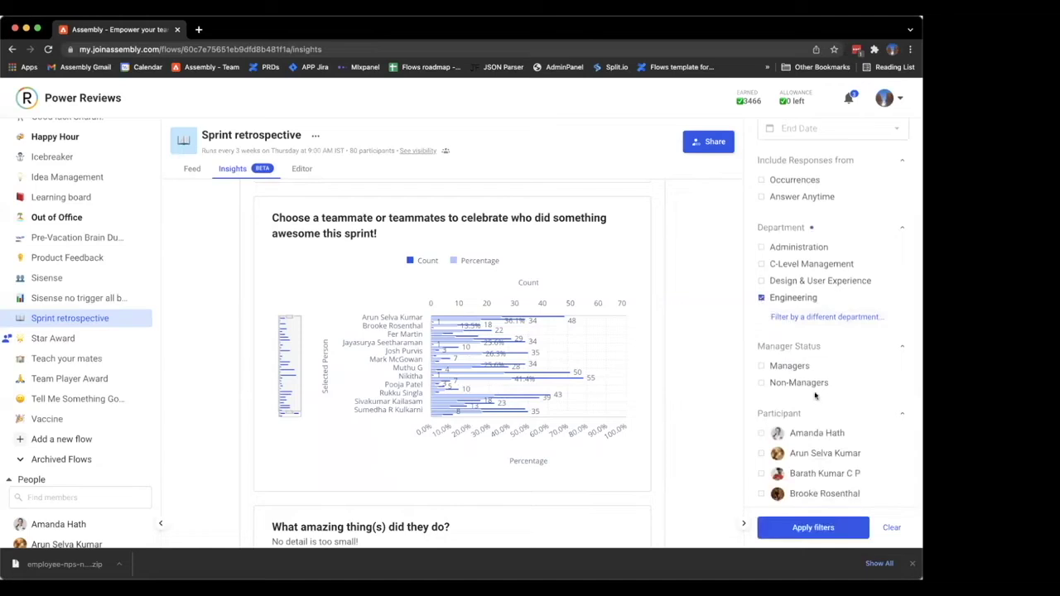
{"action": "left_click", "coordinate": [811, 528]}
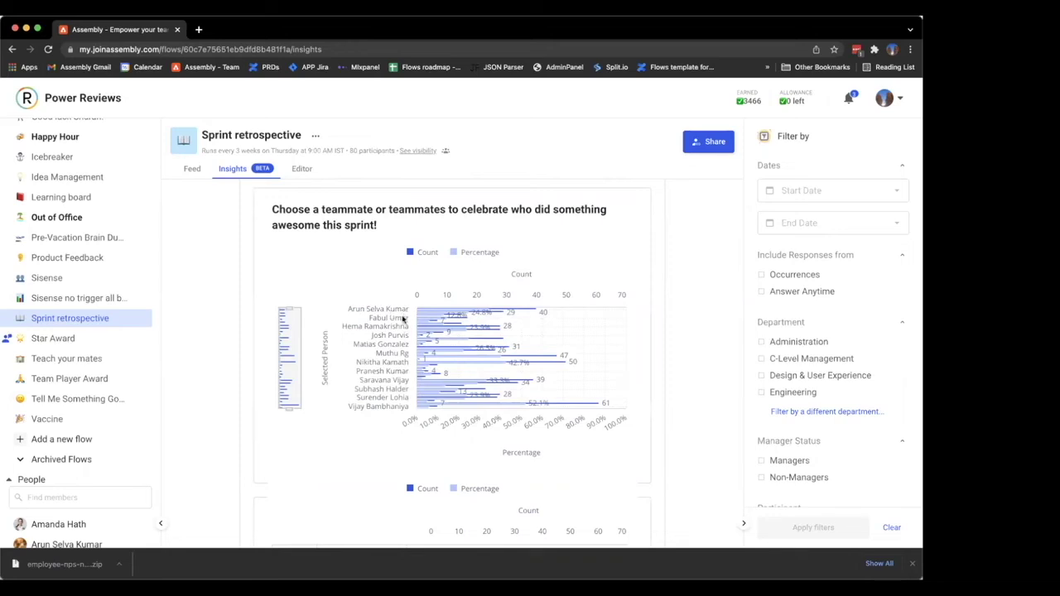
Step: Examine the celebrated teammates chart, the written praise responses and the table of trophies given by each respondent
{"action": "scroll", "coordinate": [414, 328], "scroll_direction": "down", "scroll_amount": 1}
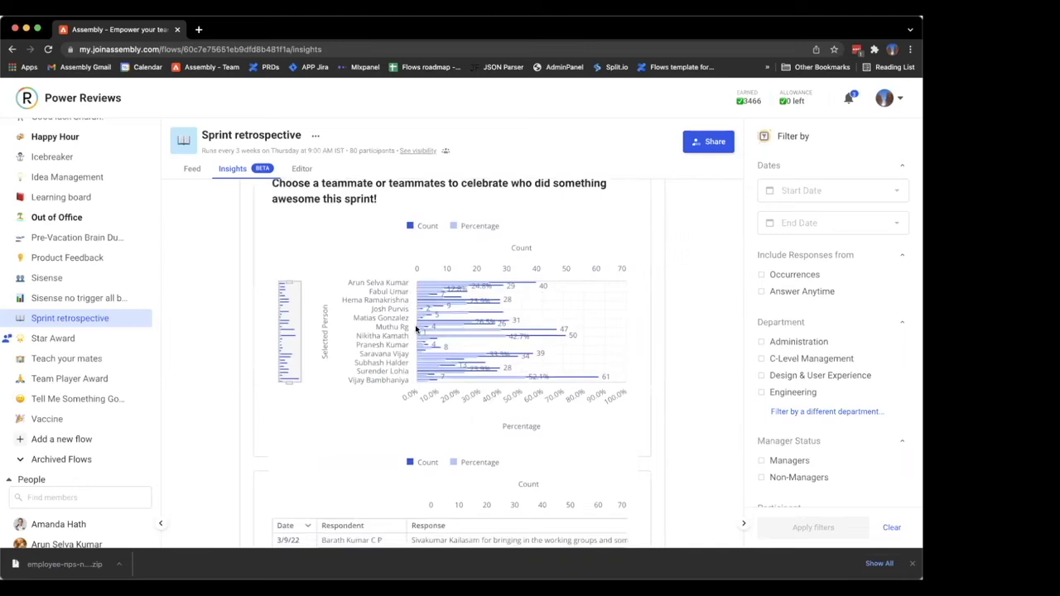
{"action": "scroll", "coordinate": [416, 329], "scroll_direction": "down", "scroll_amount": 7}
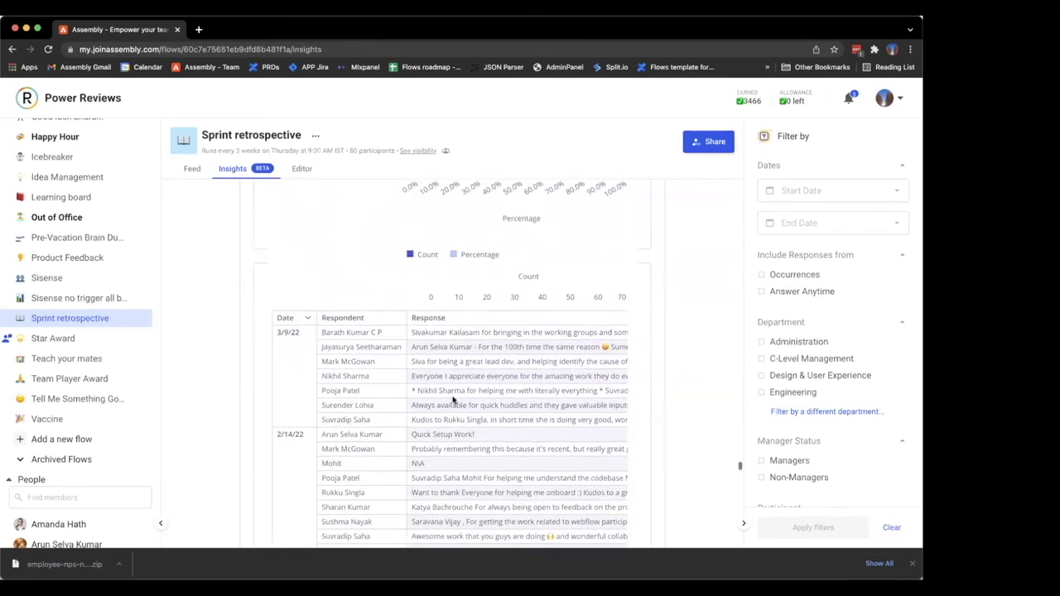
{"action": "scroll", "coordinate": [681, 391], "scroll_direction": "down", "scroll_amount": 10}
{"action": "scroll", "coordinate": [685, 391], "scroll_direction": "down", "scroll_amount": 15}
{"action": "scroll", "coordinate": [685, 391], "scroll_direction": "up", "scroll_amount": 1}
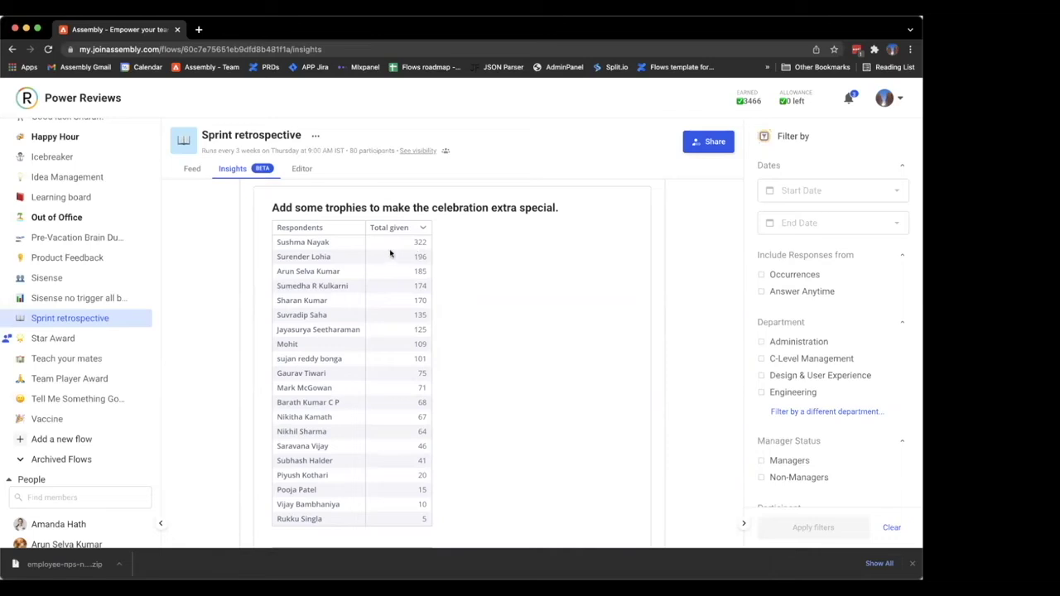
{"action": "scroll", "coordinate": [408, 491], "scroll_direction": "down", "scroll_amount": 1}
{"action": "scroll", "coordinate": [408, 492], "scroll_direction": "down", "scroll_amount": 2}
{"action": "scroll", "coordinate": [410, 492], "scroll_direction": "up", "scroll_amount": 5}
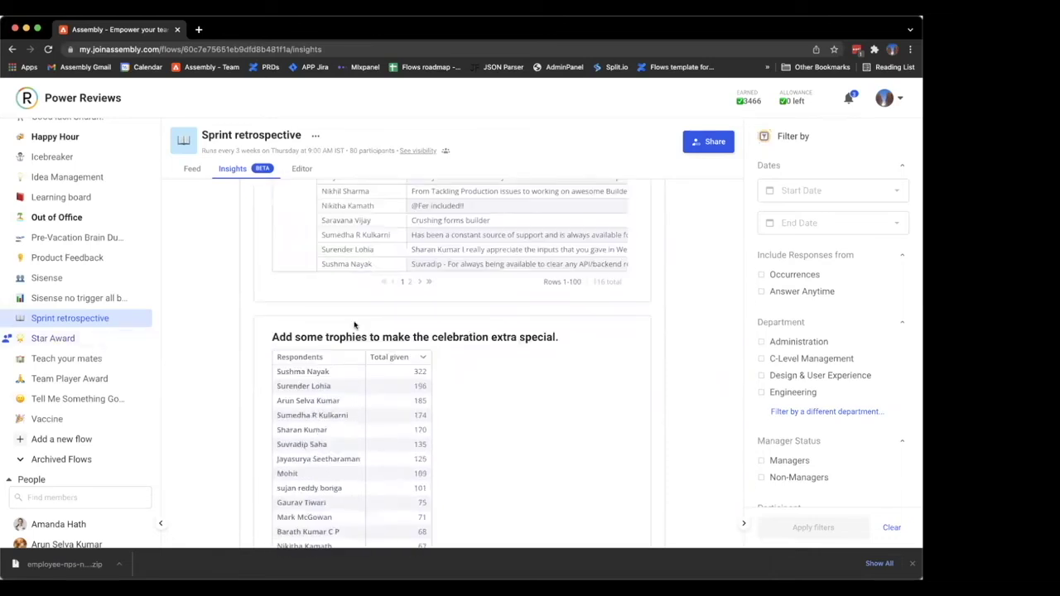
Step: Leave the Sprint retrospective insights and return to the main feed
{"action": "left_click", "coordinate": [193, 170]}
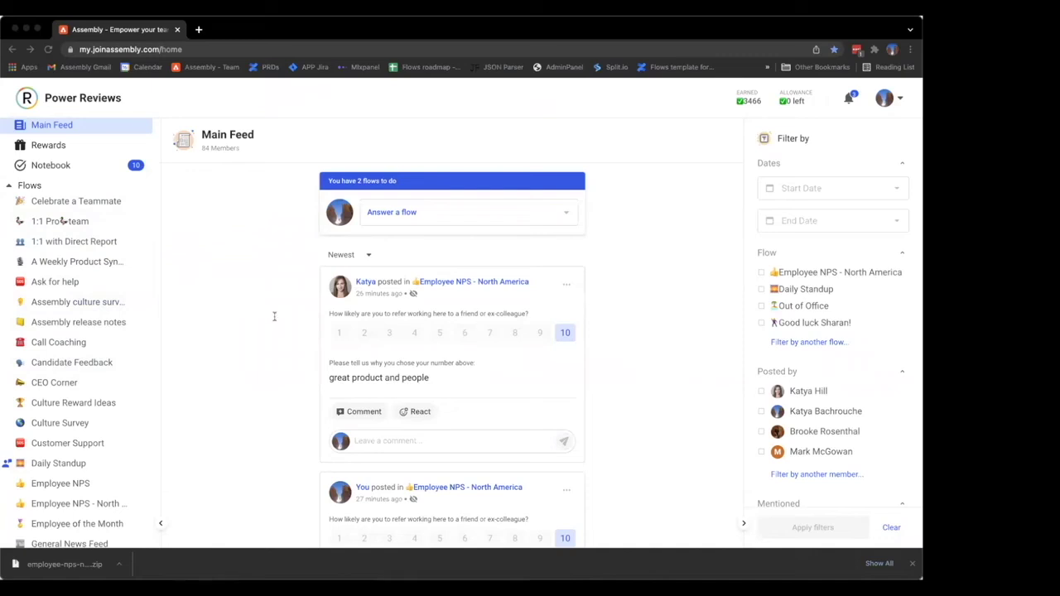
{"action": "left_click", "coordinate": [885, 155]}
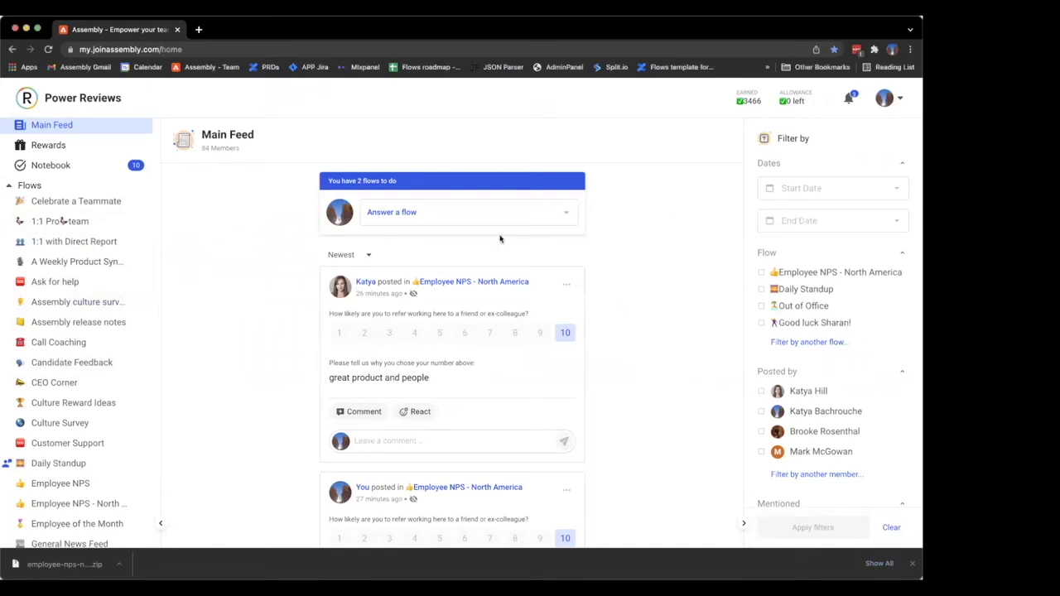